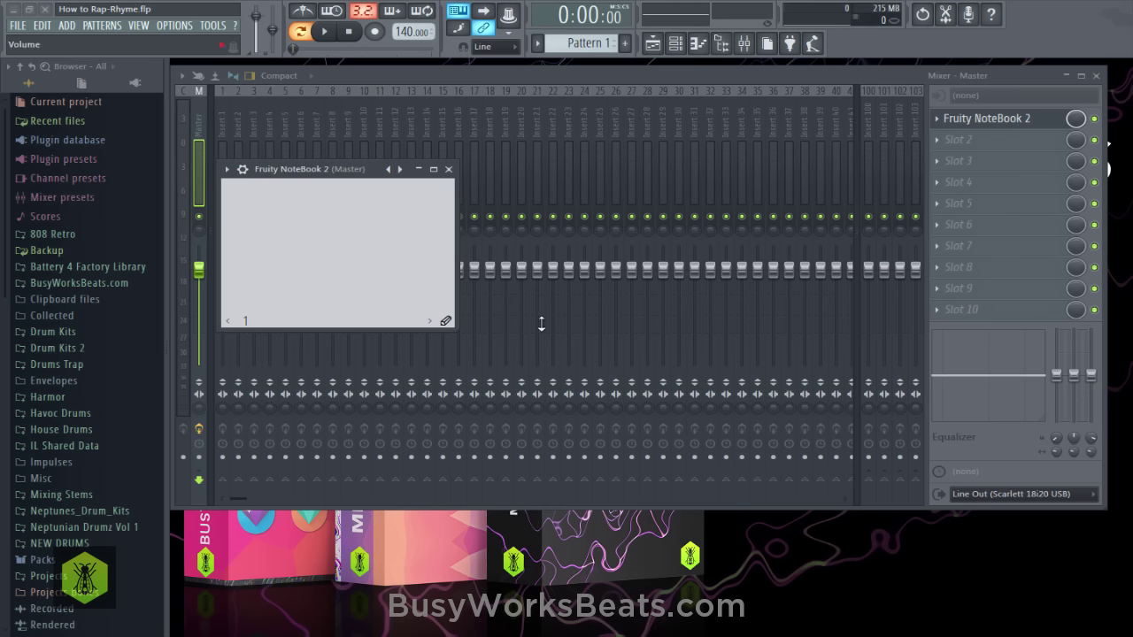
Write "man" and "backhand" on separate lines in the empty note
{"action": "left_click", "coordinate": [388, 276]}
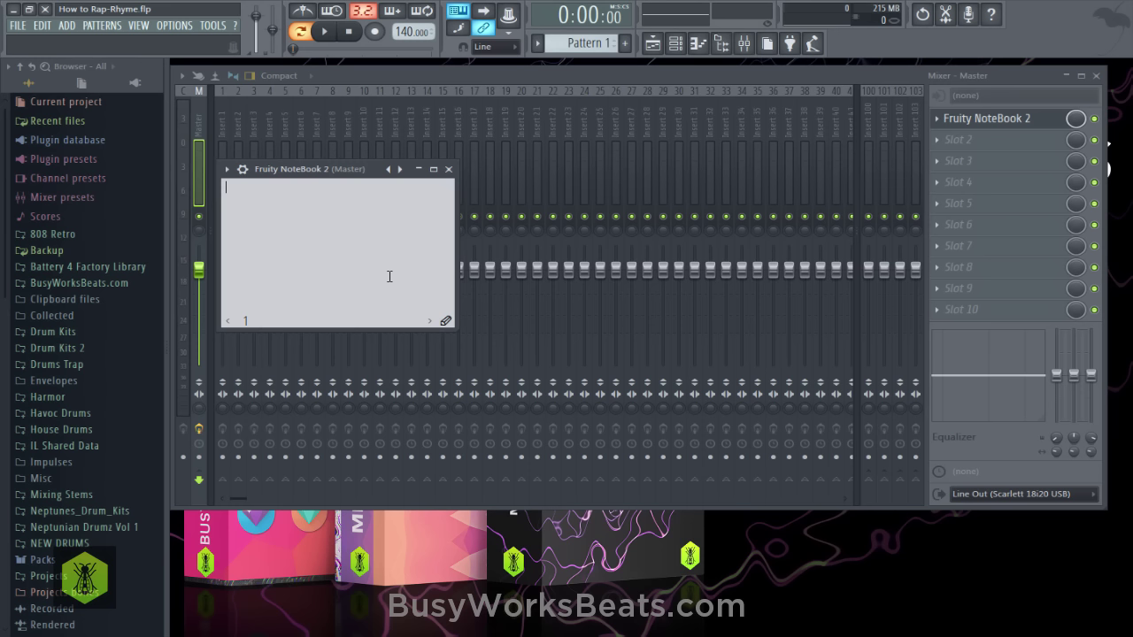
{"action": "type", "text": "man"}
{"action": "key", "text": "Return"}
{"action": "type", "text": "backhand"}
Replace all the text in the note with "male" and "female" on separate lines
{"action": "left_click_drag", "start_coordinate": [388, 276], "coordinate": [225, 186]}
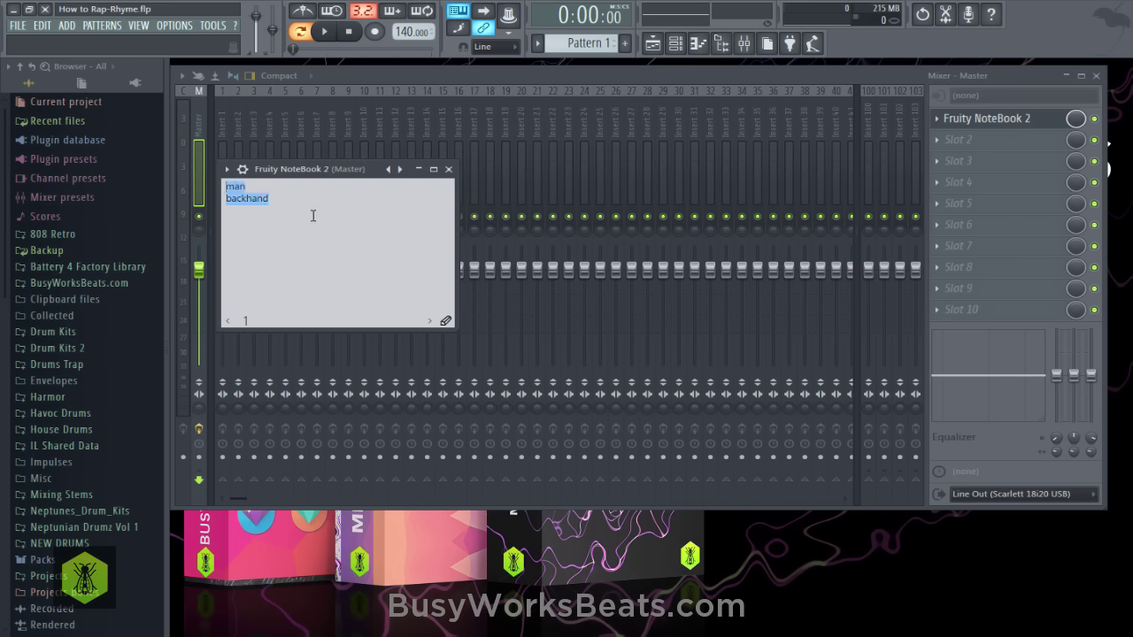
{"action": "type", "text": "male"}
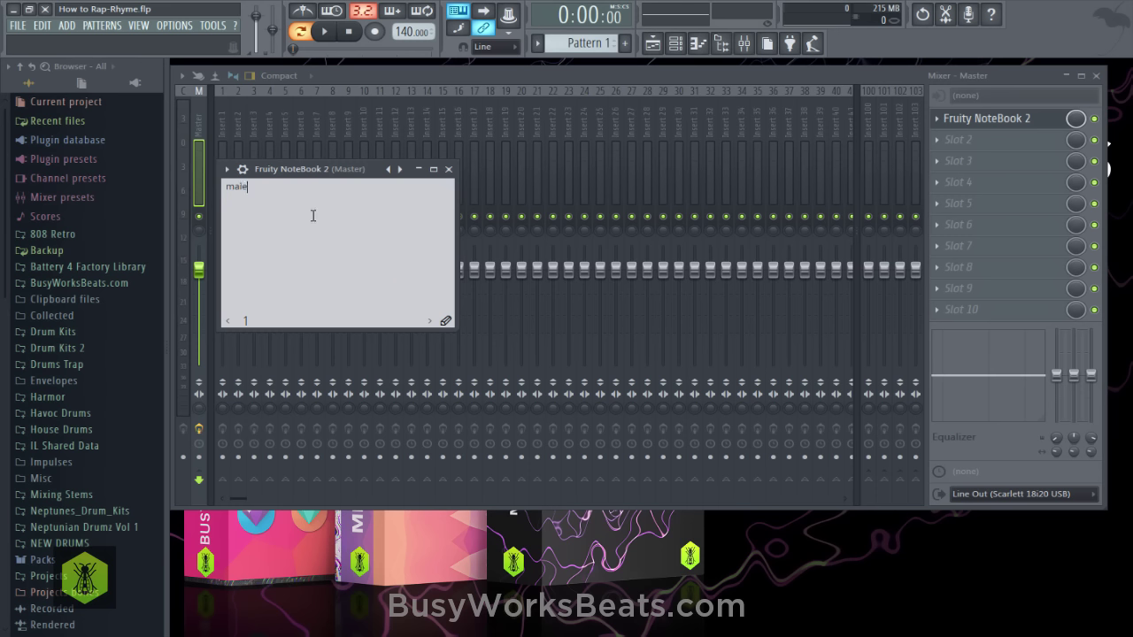
{"action": "key", "text": "Return"}
{"action": "type", "text": "female"}
After a blank line, list the rhyming words floss, ross, toss, boss, loss and moss, one per line
{"action": "type", "text": "floss"}
{"action": "key", "text": "Return"}
{"action": "key", "text": "Return"}
{"action": "type", "text": "ross"}
{"action": "key", "text": "Return"}
{"action": "type", "text": "toss boss"}
{"action": "key", "text": "Return"}
{"action": "type", "text": "loss"}
{"action": "key", "text": "Return"}
{"action": "type", "text": "moss"}
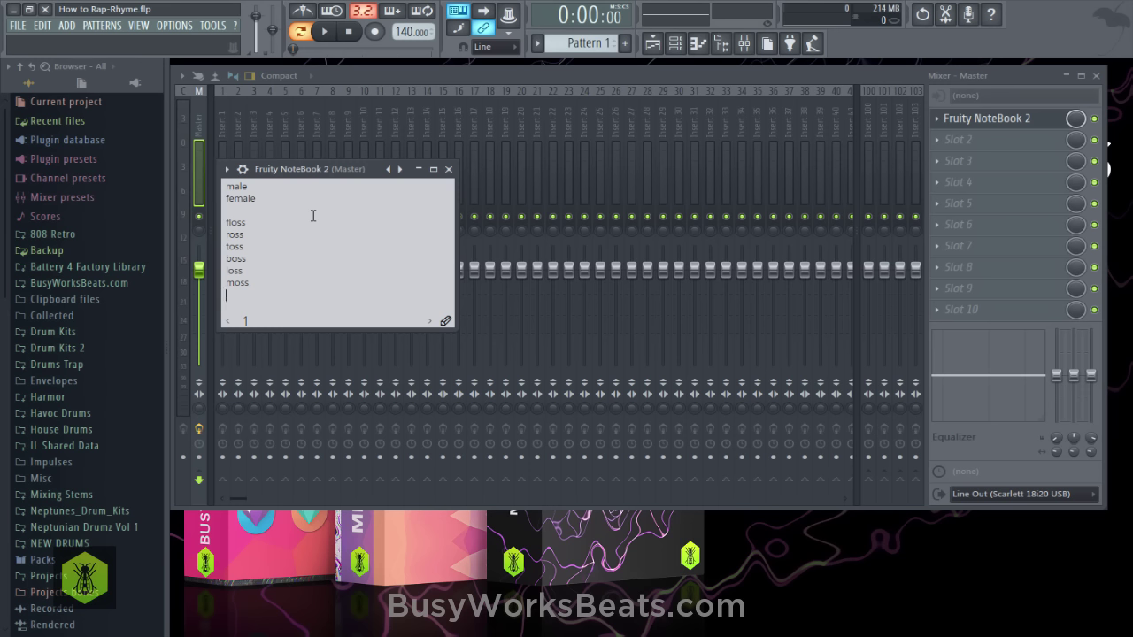
Append a hyphen to "moss" and add "sauce" on the line below it
{"action": "left_click", "coordinate": [284, 274]}
{"action": "left_click", "coordinate": [261, 294]}
{"action": "type", "text": "-"}
{"action": "key", "text": "Return"}
{"action": "type", "text": "sauce"}
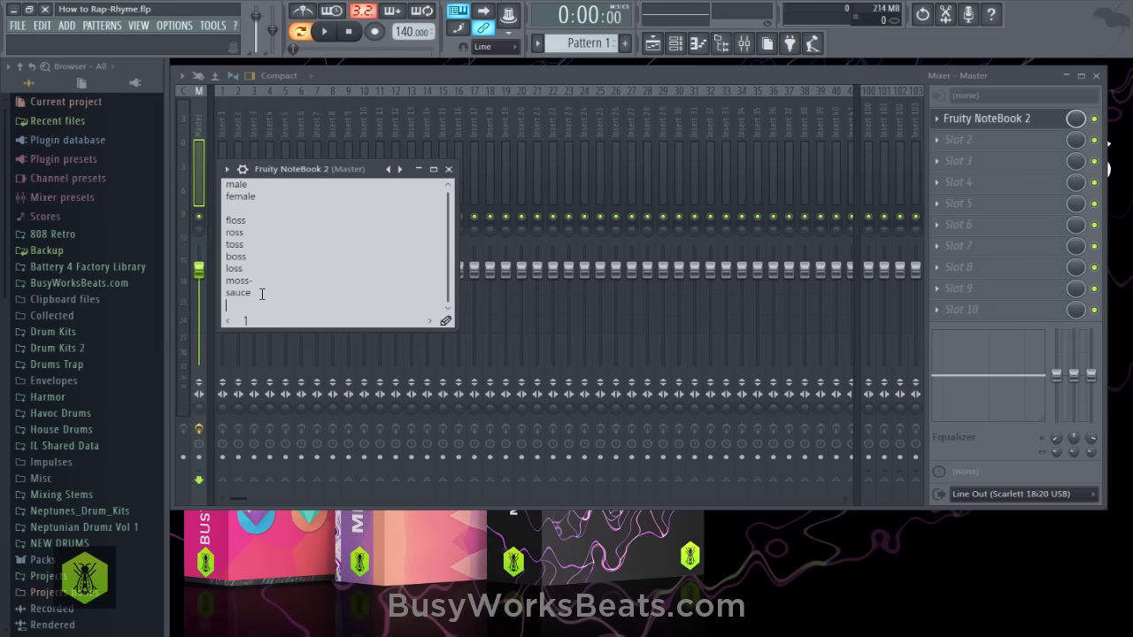
After a blank line below "sauce", add "top back" and "glock strapped" on separate lines
{"action": "key", "text": "Return"}
{"action": "type", "text": "top b"}
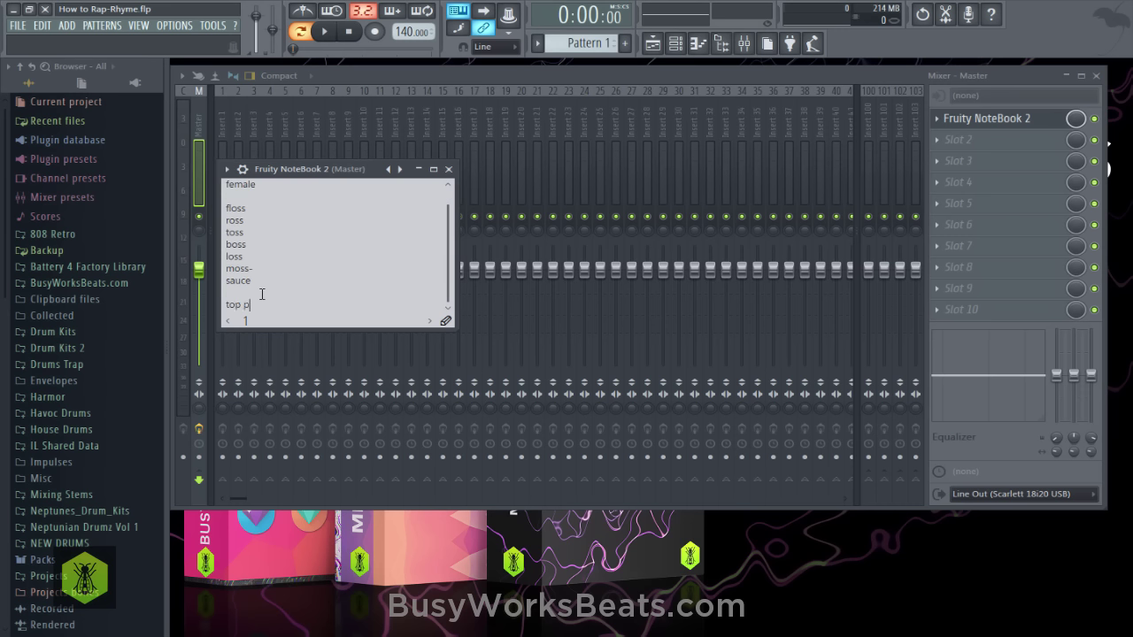
{"action": "type", "text": "ack"}
{"action": "key", "text": "Return"}
{"action": "type", "text": "gl"}
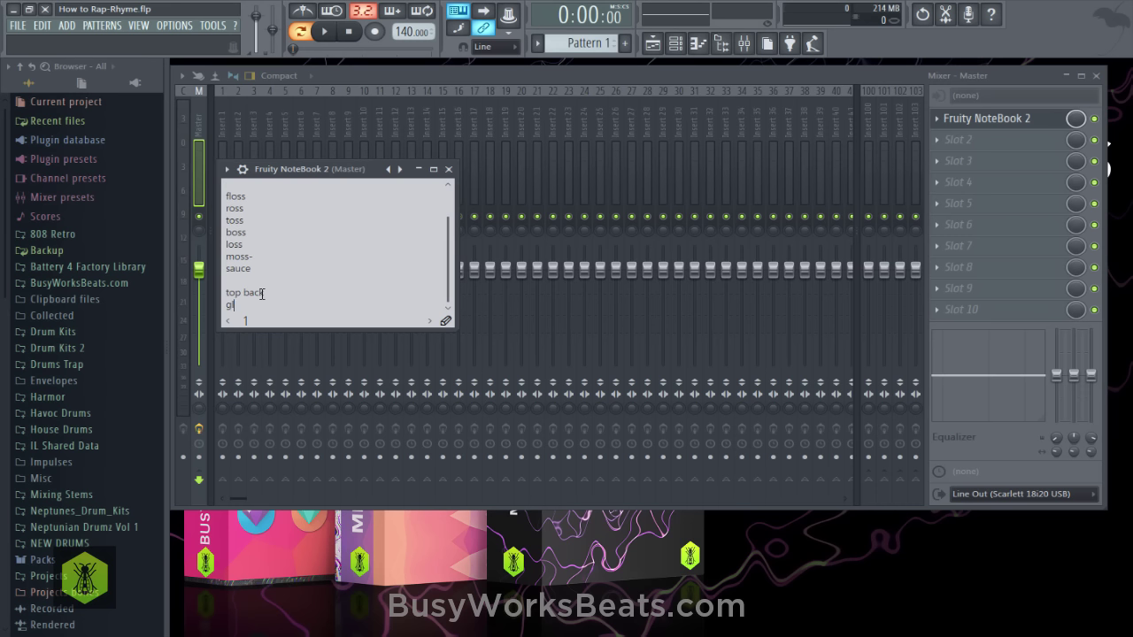
{"action": "type", "text": "ock strapped"}
{"action": "left_click", "coordinate": [280, 292]}
{"action": "left_click", "coordinate": [302, 304]}
{"action": "left_click", "coordinate": [308, 306]}
Add "phonetic-sound" after a blank line at the end, and enlarge the note window so all the text fits
{"action": "key", "text": "Return"}
{"action": "key", "text": "Return"}
{"action": "type", "text": "ph"}
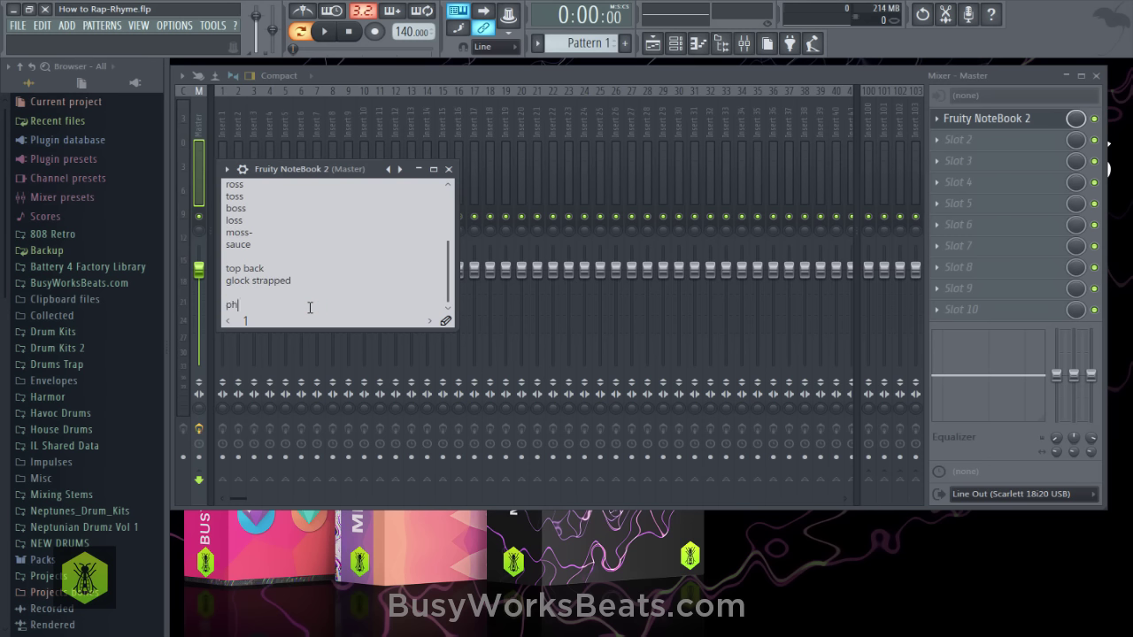
{"action": "type", "text": "onetic-sound"}
{"action": "key", "text": "Return"}
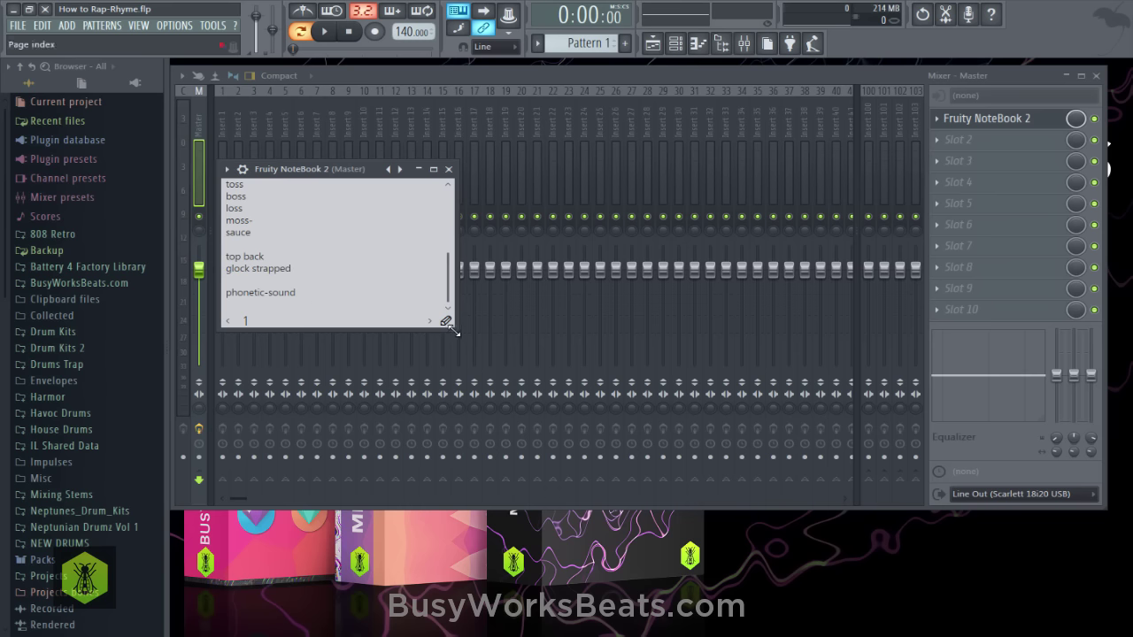
{"action": "left_click_drag", "start_coordinate": [450, 324], "coordinate": [498, 471]}
{"action": "left_click", "coordinate": [358, 367]}
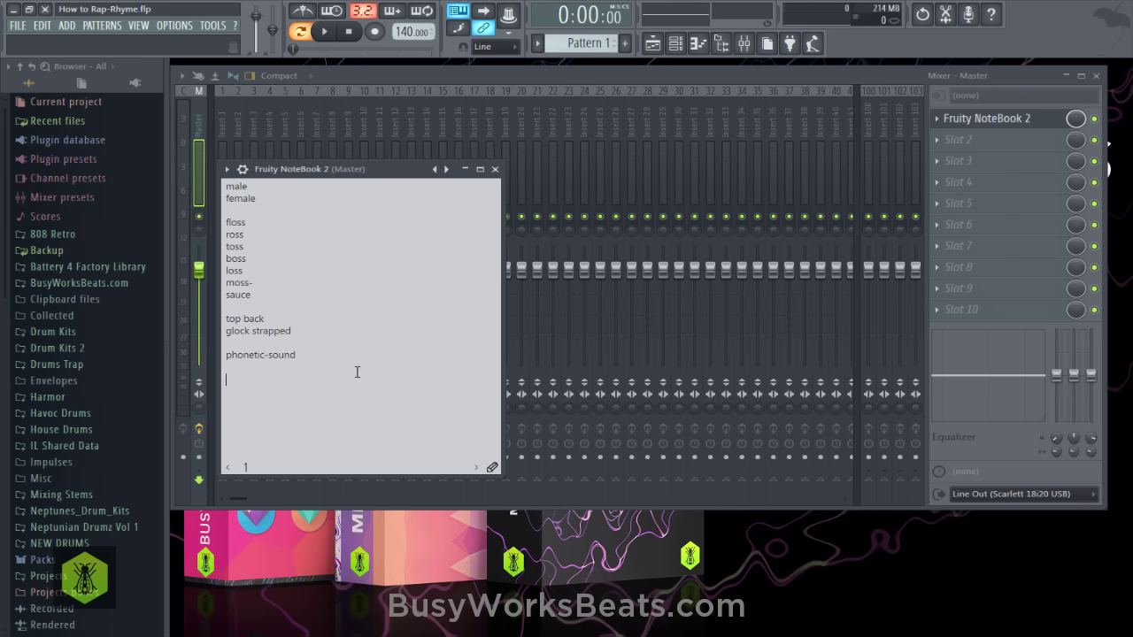
Examine the phrases "top back" and "glock strapped" as a multi-word rhyme pair
{"action": "left_click", "coordinate": [310, 322]}
{"action": "left_click", "coordinate": [324, 326]}
{"action": "left_click", "coordinate": [268, 330]}
{"action": "mouse_move", "coordinate": [227, 320]}
{"action": "left_mouse_down"}
{"action": "mouse_move", "coordinate": [250, 317]}
{"action": "mouse_move", "coordinate": [233, 328]}
{"action": "left_mouse_up"}
{"action": "left_click", "coordinate": [266, 328]}
{"action": "left_click", "coordinate": [293, 330]}
{"action": "left_click_drag", "start_coordinate": [278, 313], "coordinate": [227, 318]}
{"action": "left_click_drag", "start_coordinate": [306, 330], "coordinate": [223, 318]}
{"action": "left_click", "coordinate": [304, 317]}
{"action": "left_click", "coordinate": [306, 342]}
Insert an extra blank line below "sauce" and change "moss-" to "Moss"
{"action": "left_click", "coordinate": [270, 301]}
{"action": "key", "text": "Return"}
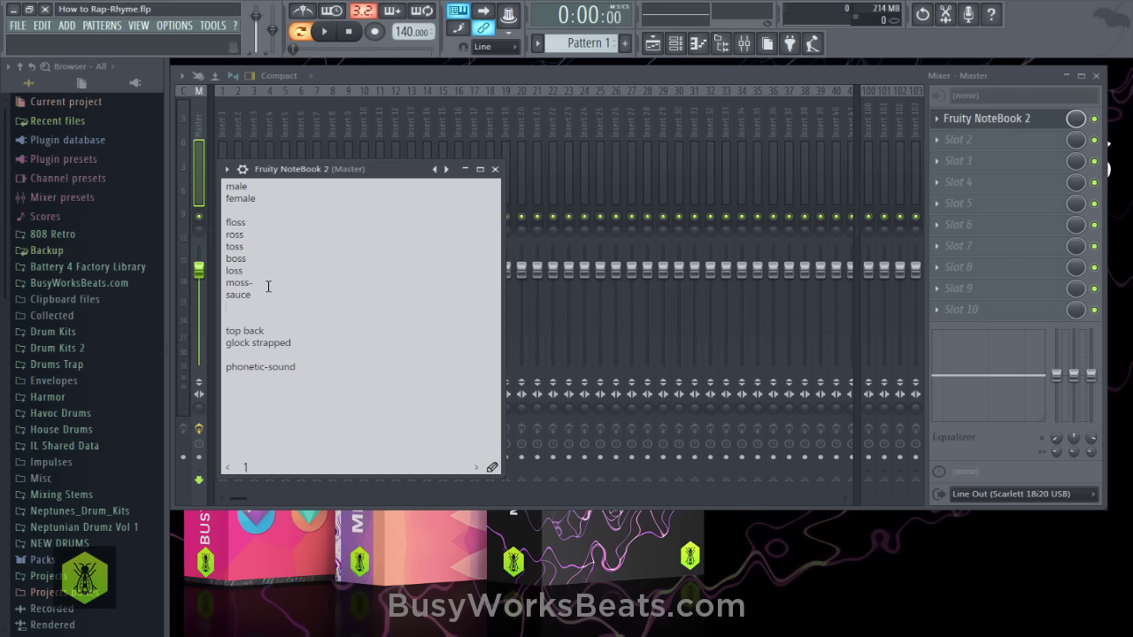
{"action": "left_click", "coordinate": [267, 285]}
{"action": "left_click", "coordinate": [261, 283]}
{"action": "key", "text": "BackSpace"}
{"action": "double_click", "coordinate": [230, 272]}
{"action": "left_click", "coordinate": [228, 282]}
{"action": "type", "text": "M"}
Add the word "cost" on a new line directly below "sauce"
{"action": "left_click", "coordinate": [253, 295]}
{"action": "key", "text": "Return"}
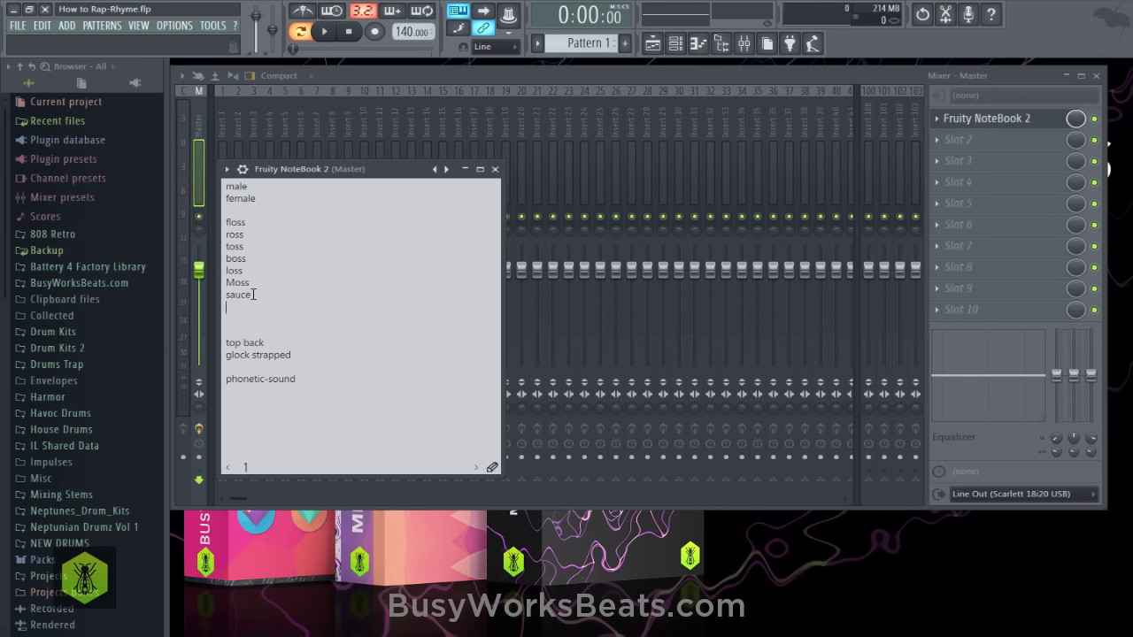
{"action": "type", "text": "g"}
{"action": "key", "text": "BackSpace"}
{"action": "type", "text": "cost"}
{"action": "key", "text": "Return"}
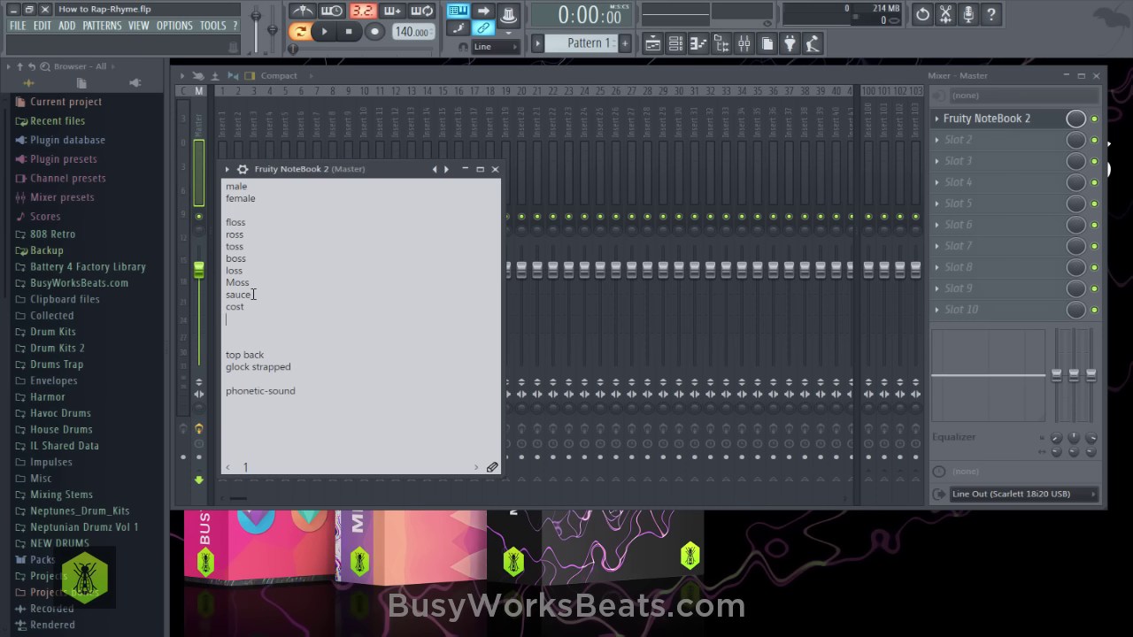
Examine the rhyming words from "floss" to "loss" one by one
{"action": "double_click", "coordinate": [243, 220]}
{"action": "key", "text": "Right"}
{"action": "left_click", "coordinate": [260, 233]}
{"action": "left_click", "coordinate": [232, 234]}
{"action": "double_click", "coordinate": [236, 258]}
{"action": "left_click", "coordinate": [234, 271]}
{"action": "left_click", "coordinate": [241, 278]}
Add "lost" and "tossed" on separate lines below "cost"
{"action": "left_click", "coordinate": [262, 306]}
{"action": "key", "text": "Return"}
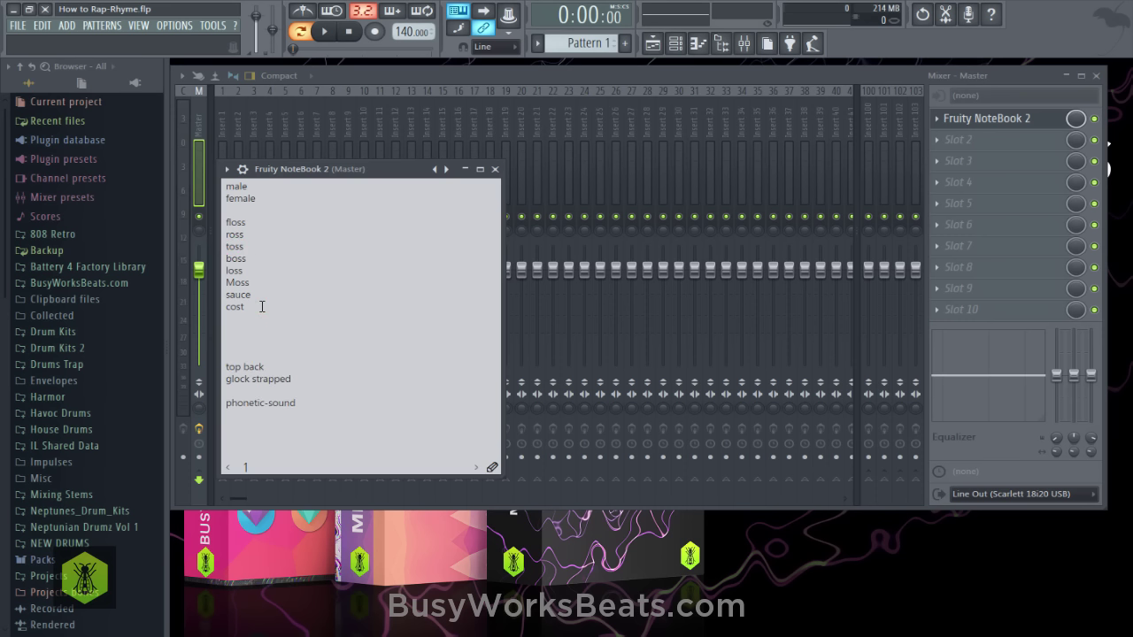
{"action": "left_click", "coordinate": [252, 295]}
{"action": "left_click", "coordinate": [250, 307]}
{"action": "left_click", "coordinate": [258, 317]}
{"action": "type", "text": "lost"}
{"action": "key", "text": "Return"}
{"action": "type", "text": "tossed"}
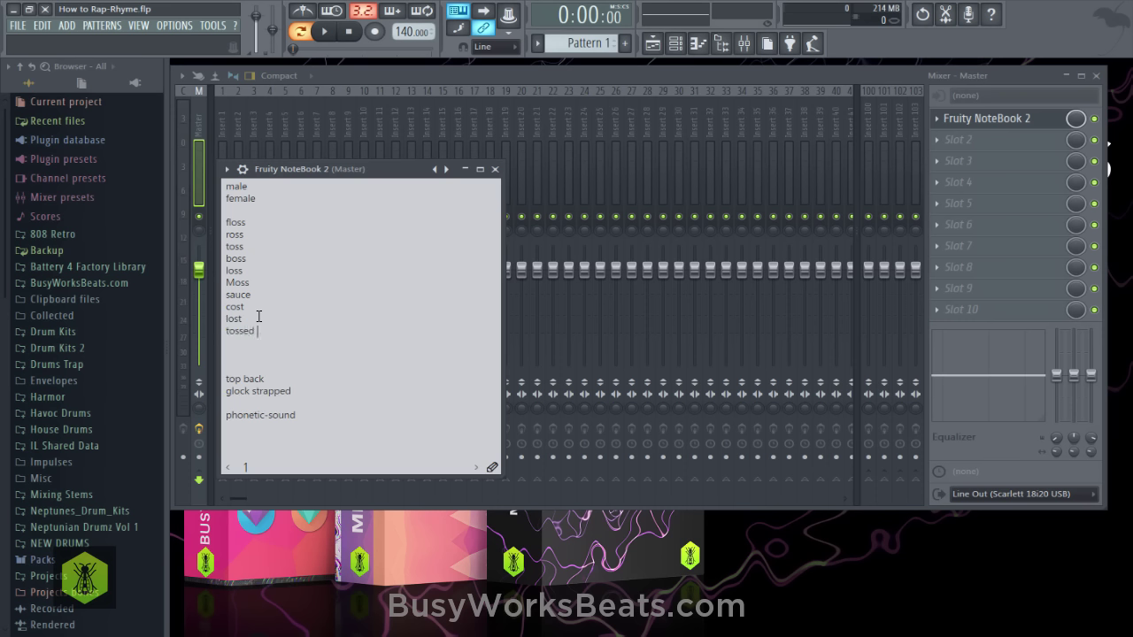
{"action": "key", "text": "Return"}
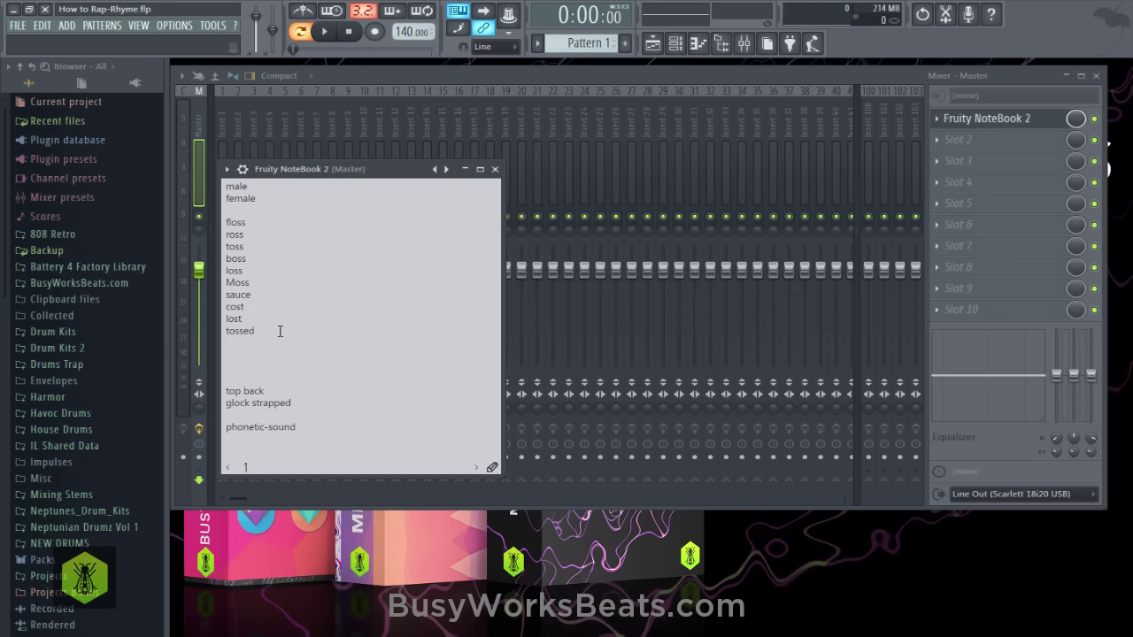
Reduce the gap between "tossed" and "top back" to one blank line and place the text cursor after "phonetic-sound"
{"action": "left_click", "coordinate": [266, 370]}
{"action": "left_click", "coordinate": [264, 364]}
{"action": "key", "text": "BackSpace"}
{"action": "key", "text": "BackSpace"}
{"action": "key", "text": "BackSpace"}
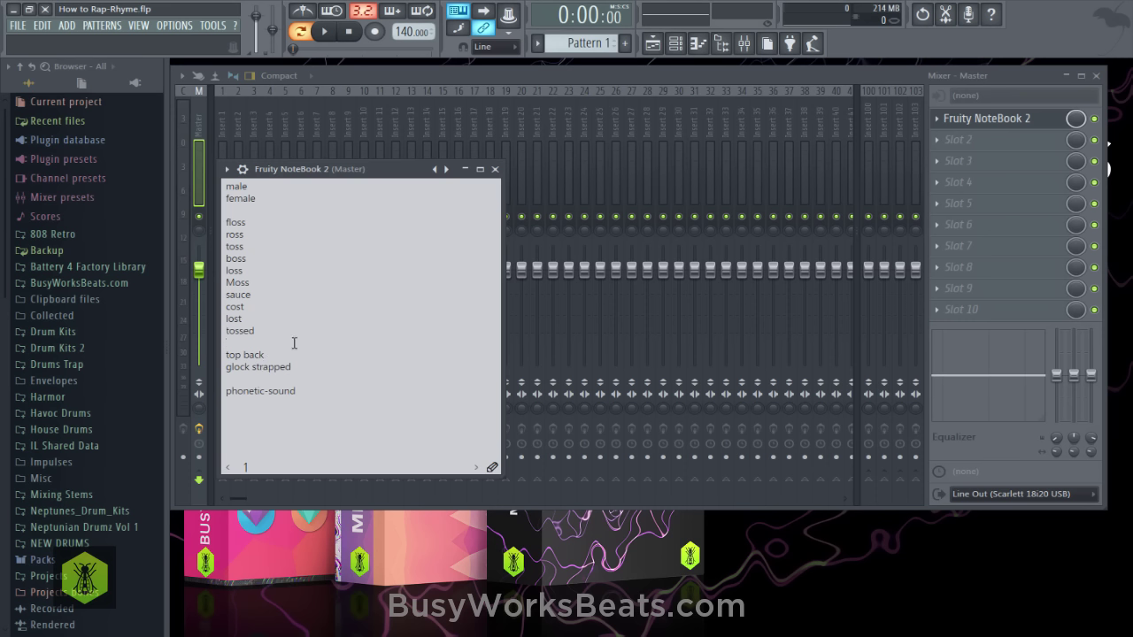
{"action": "left_click", "coordinate": [287, 375]}
{"action": "left_click", "coordinate": [319, 389]}
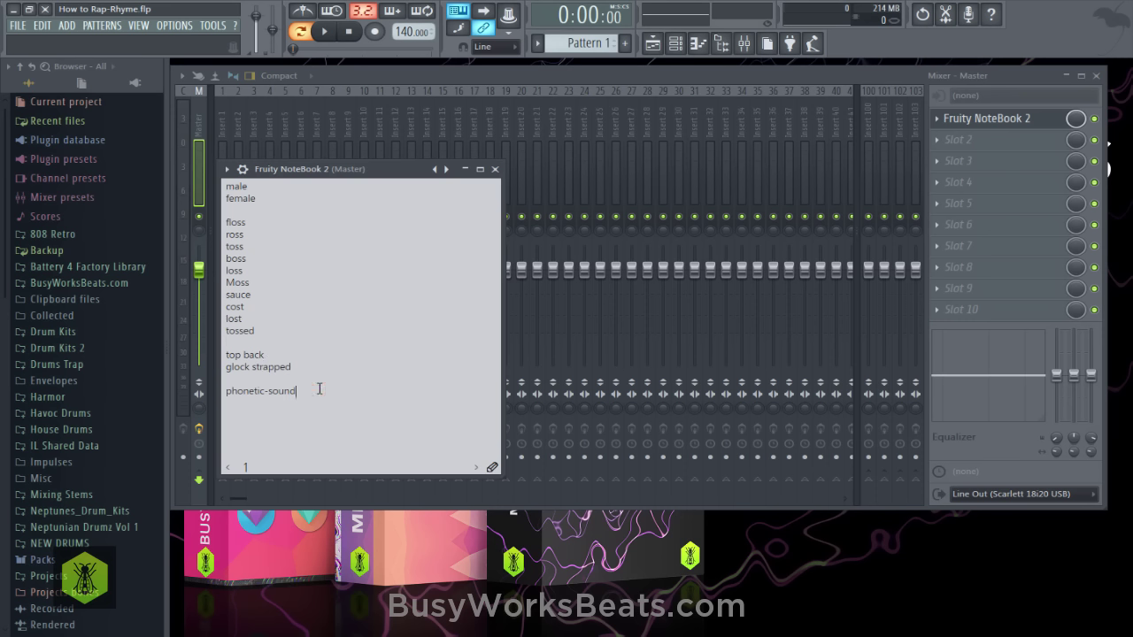